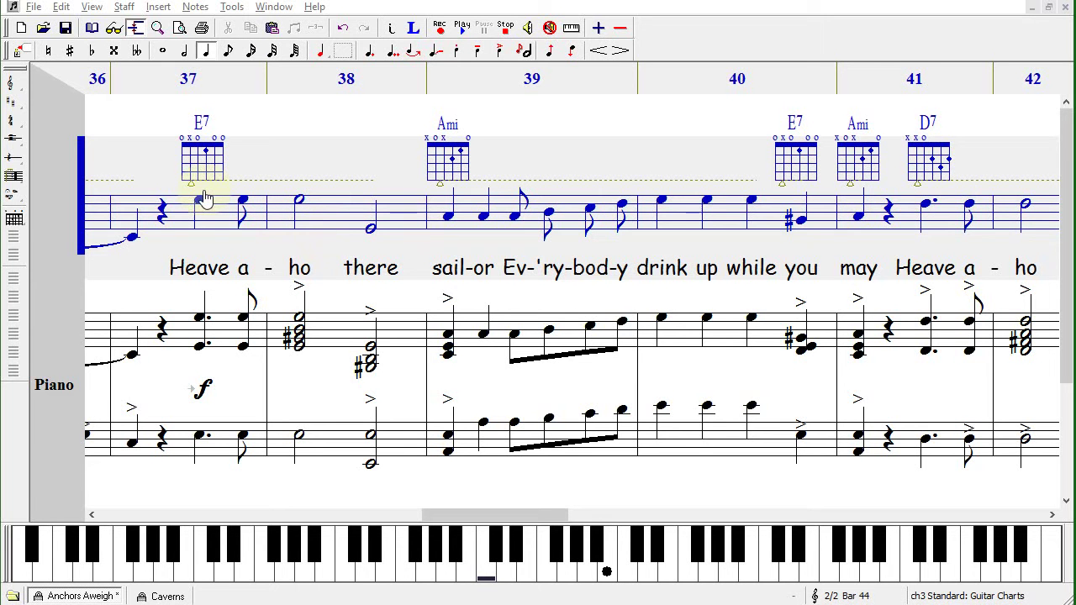
Float the Notes toolbar and dock it vertically along the right edge of the score window
{"action": "left_click", "coordinate": [10, 54]}
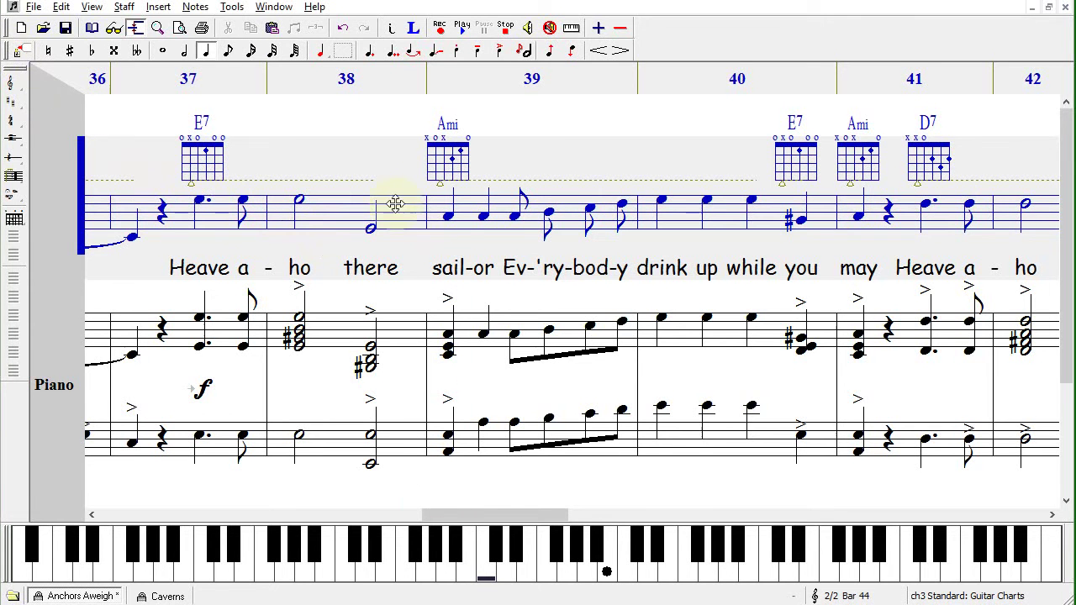
{"action": "left_click_drag", "start_coordinate": [418, 186], "coordinate": [420, 187]}
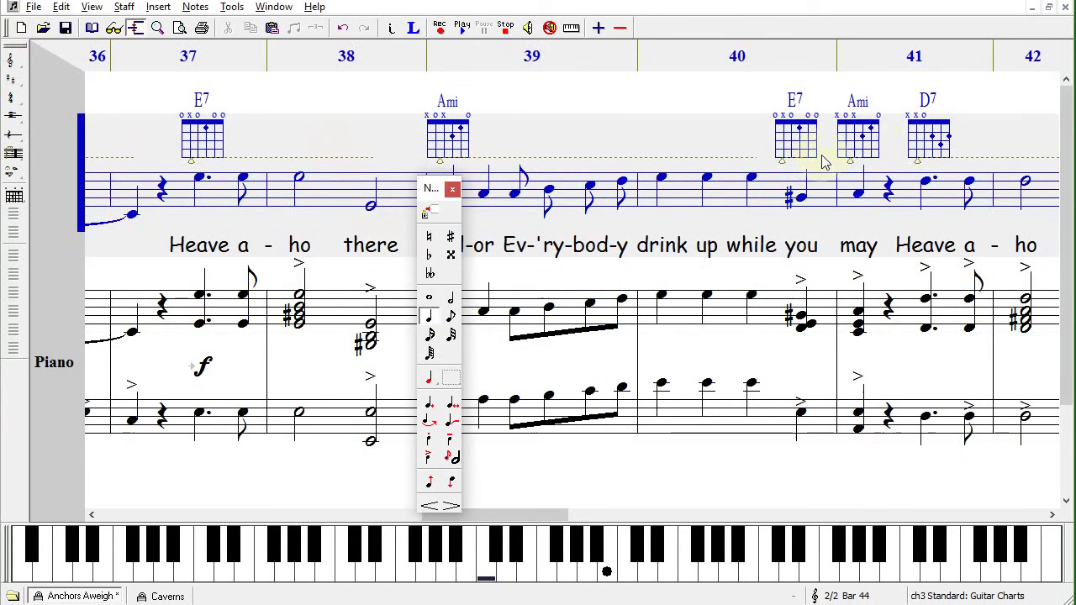
{"action": "left_click_drag", "start_coordinate": [1029, 123], "coordinate": [1061, 109]}
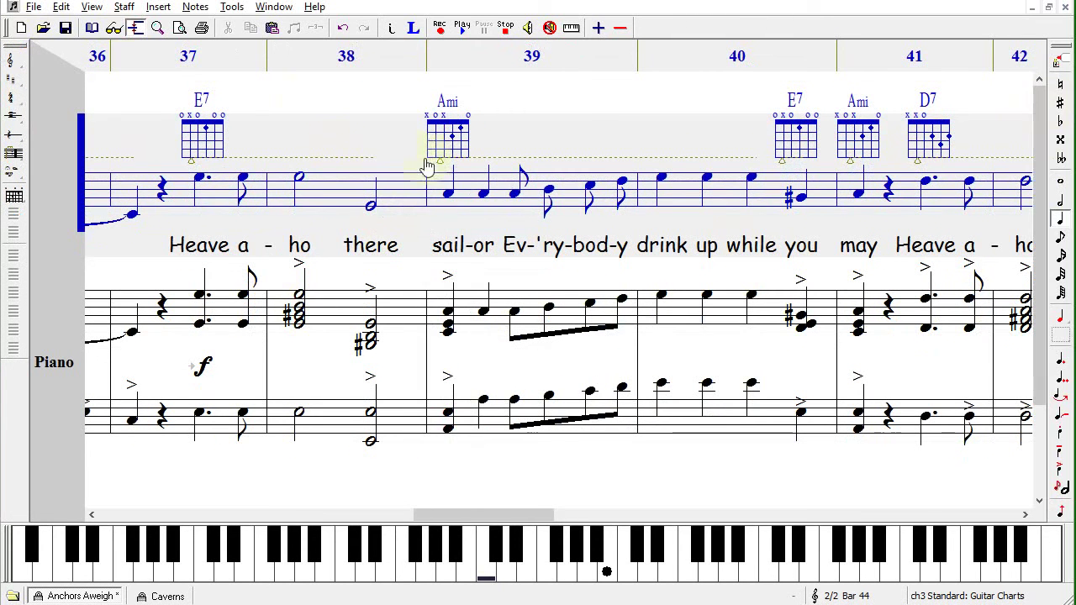
{"action": "right_click", "coordinate": [8, 34]}
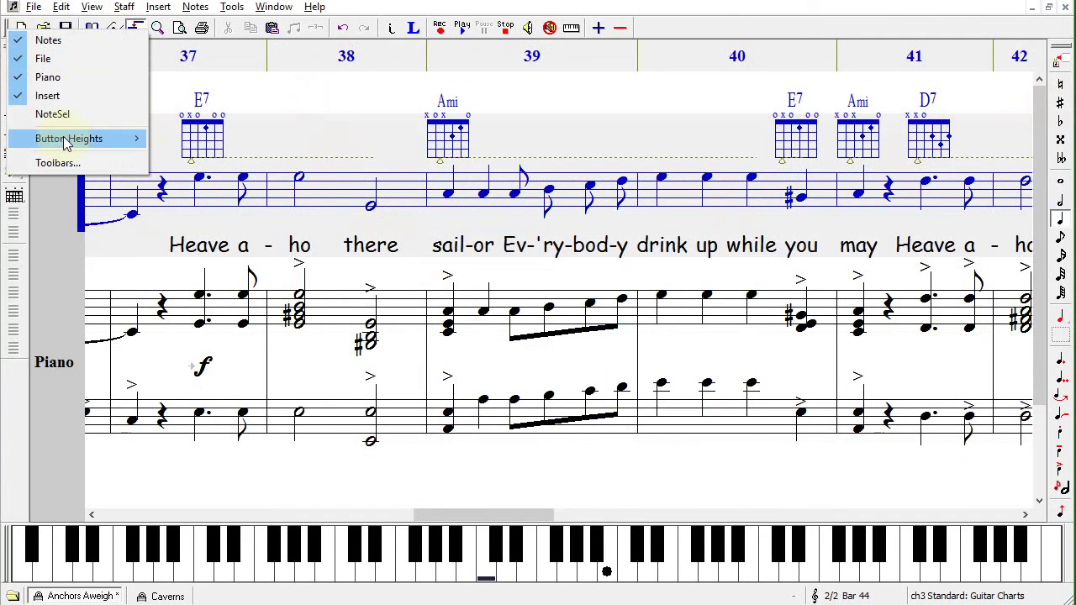
{"action": "mouse_move", "coordinate": [84, 138]}
{"action": "left_click", "coordinate": [191, 212]}
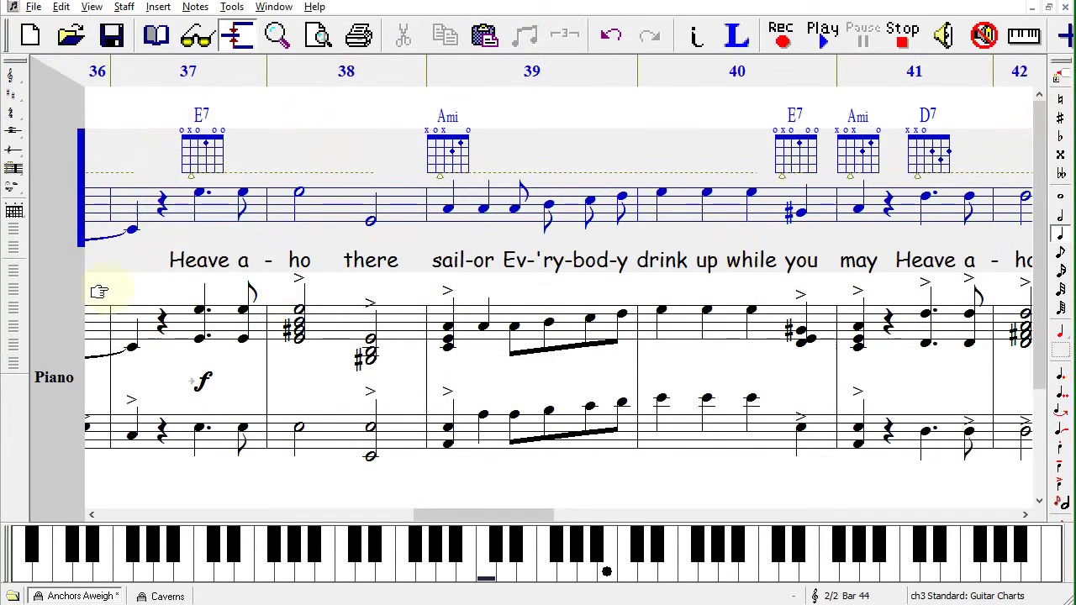
{"action": "right_click", "coordinate": [9, 36]}
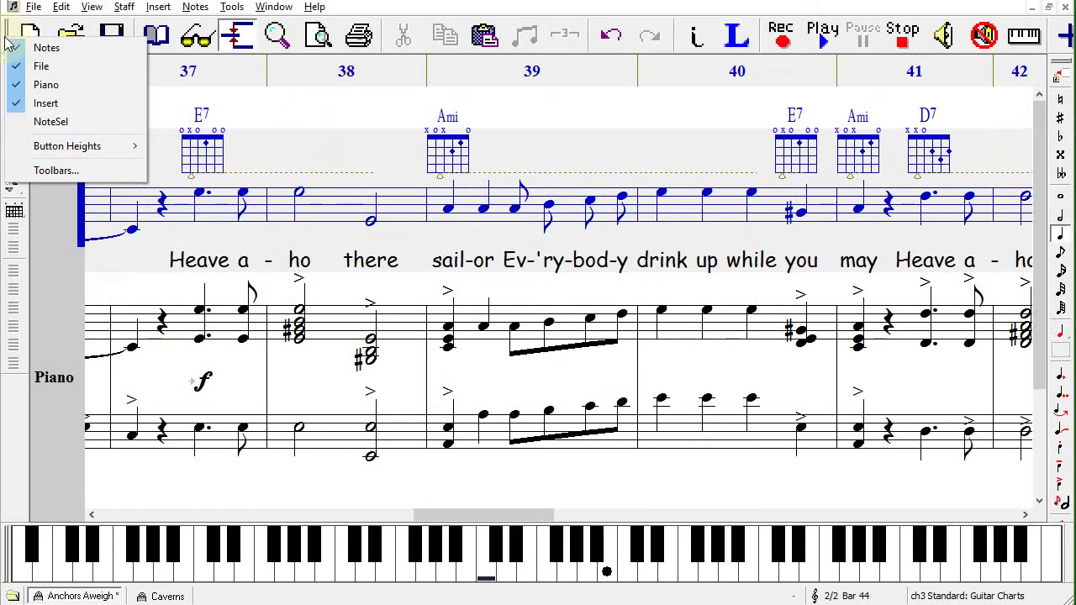
{"action": "mouse_move", "coordinate": [40, 145]}
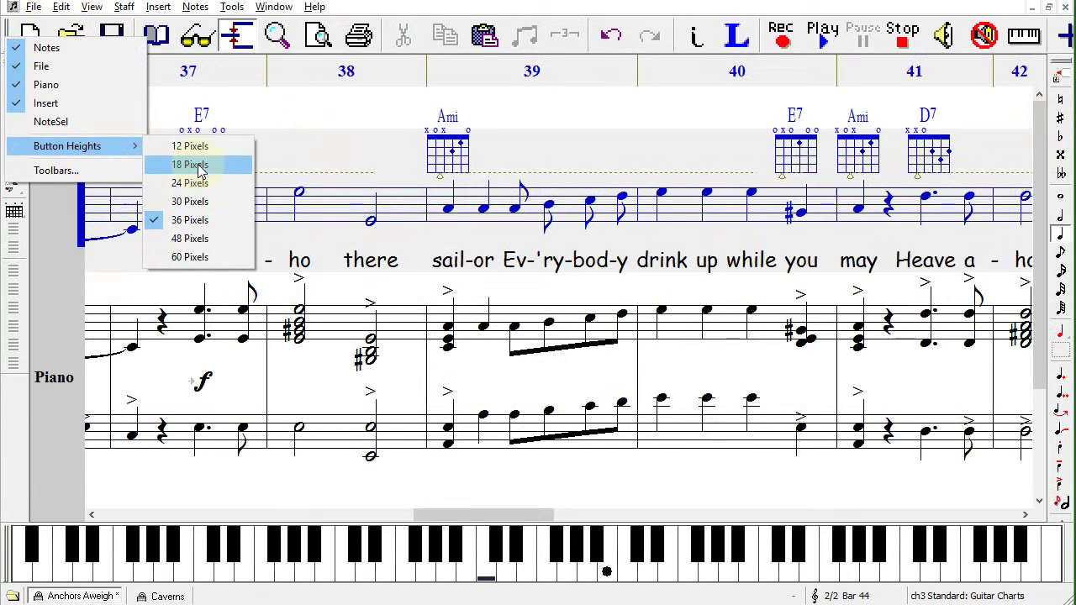
{"action": "left_click", "coordinate": [199, 163]}
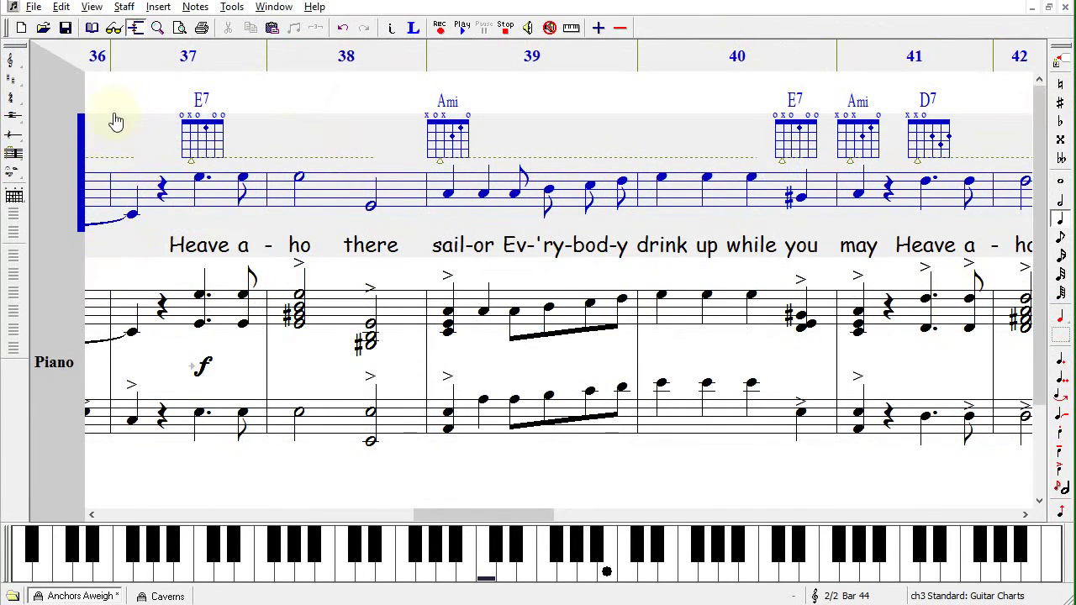
Remove File Print Preview and File Print from the File toolbar, then restore all toolbar defaults
{"action": "left_click", "coordinate": [92, 7]}
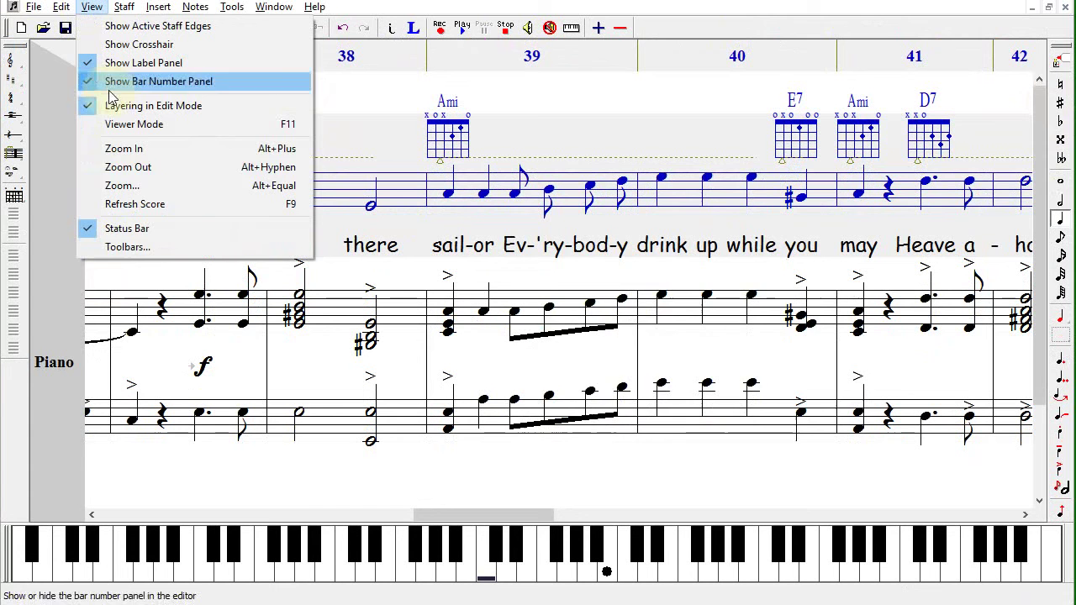
{"action": "left_click", "coordinate": [128, 247]}
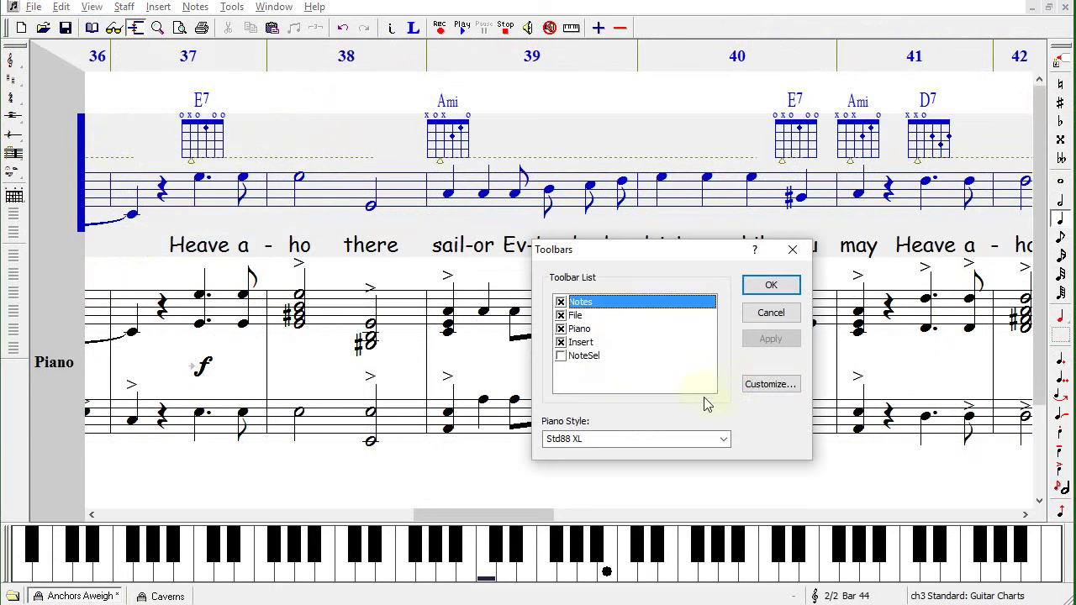
{"action": "left_click", "coordinate": [772, 384]}
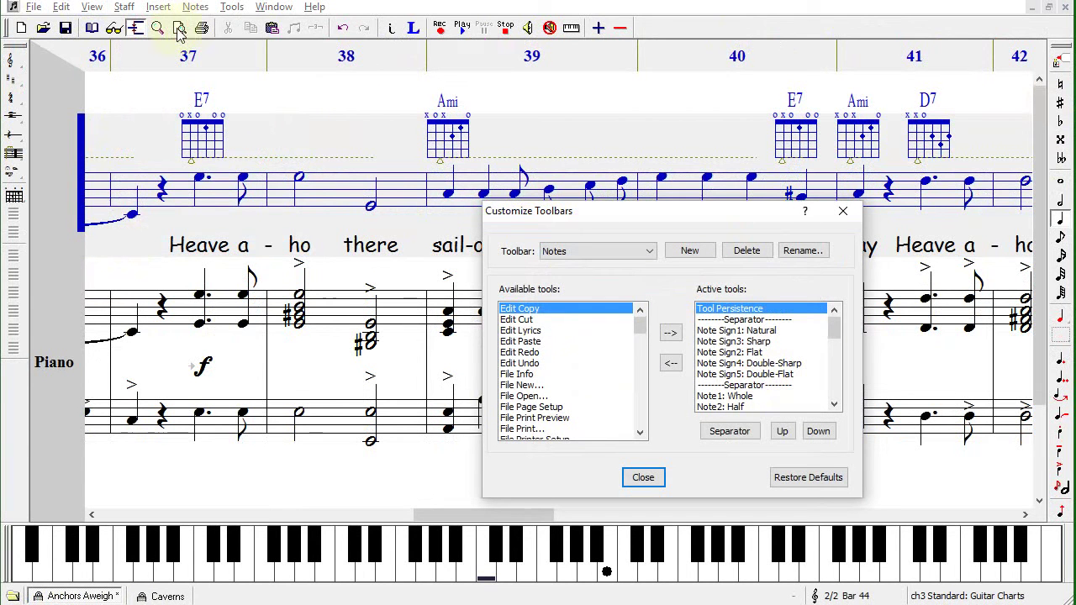
{"action": "left_click", "coordinate": [576, 257]}
{"action": "left_click", "coordinate": [555, 277]}
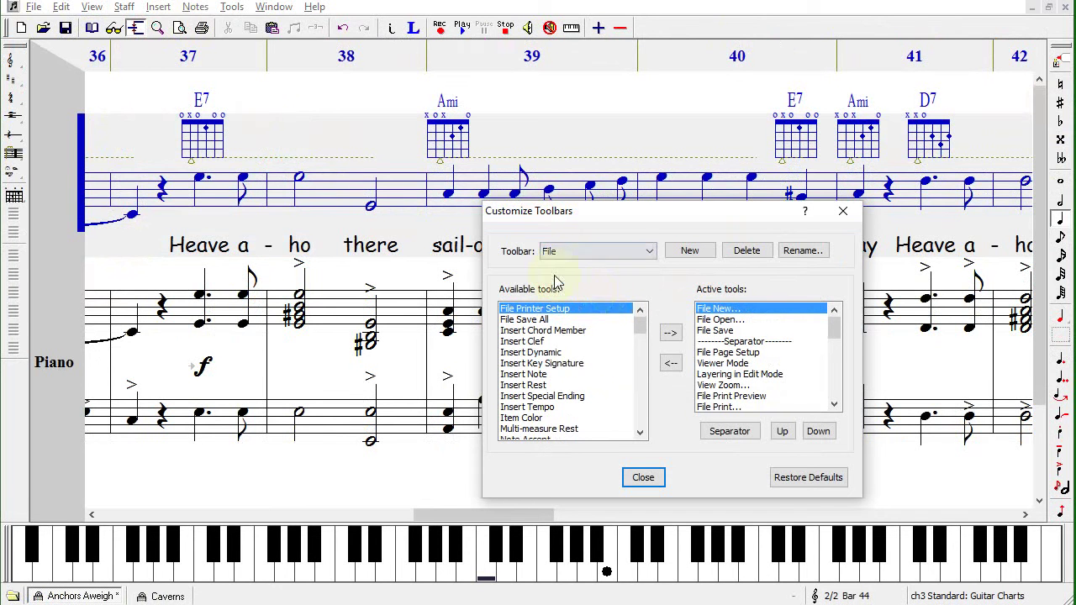
{"action": "double_click", "coordinate": [744, 395]}
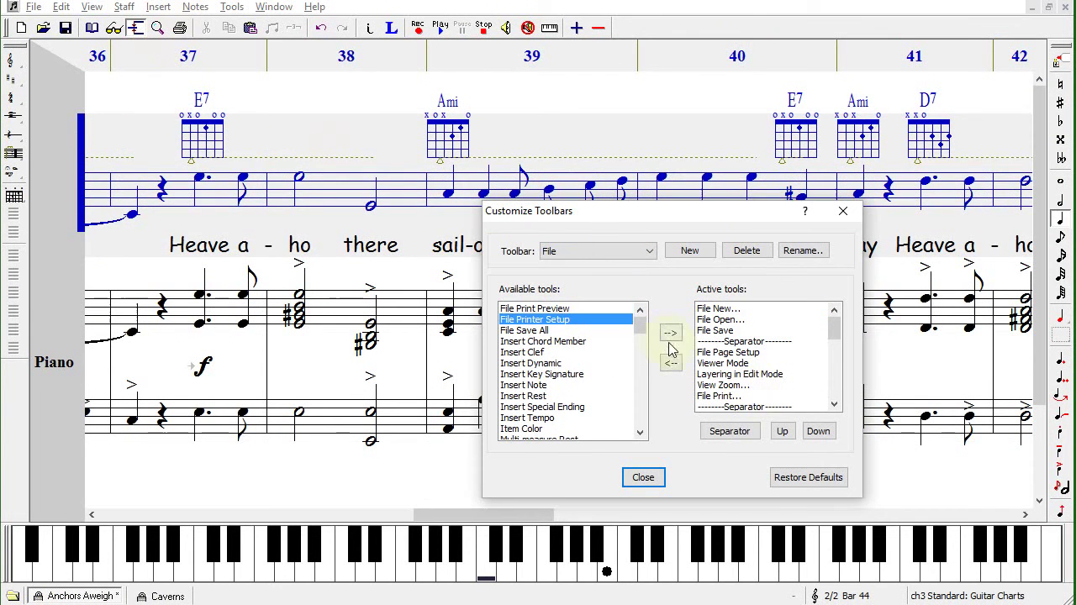
{"action": "double_click", "coordinate": [727, 399]}
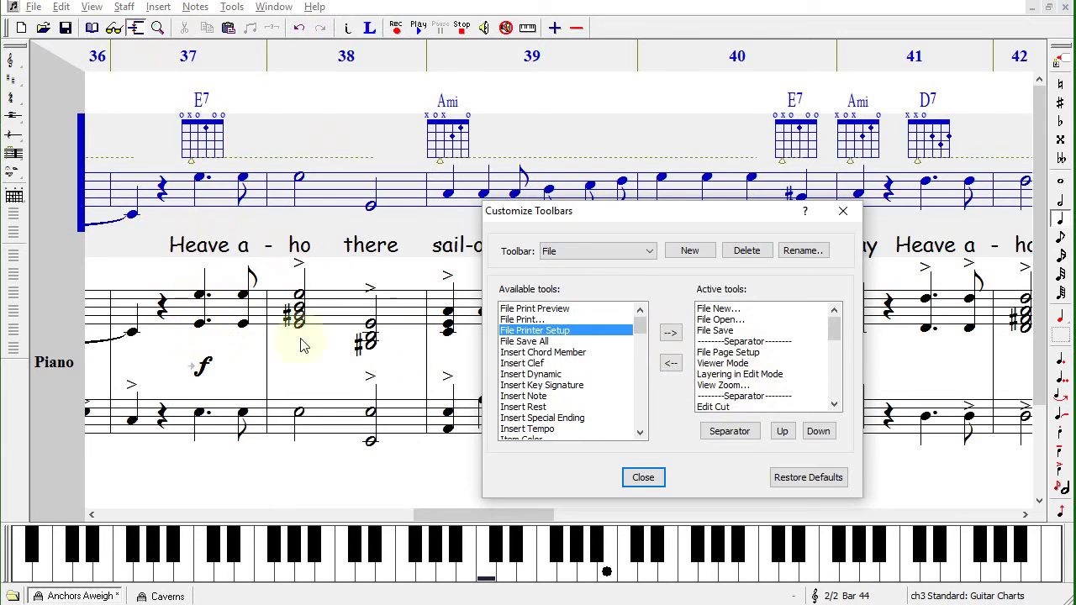
{"action": "left_click", "coordinate": [804, 483]}
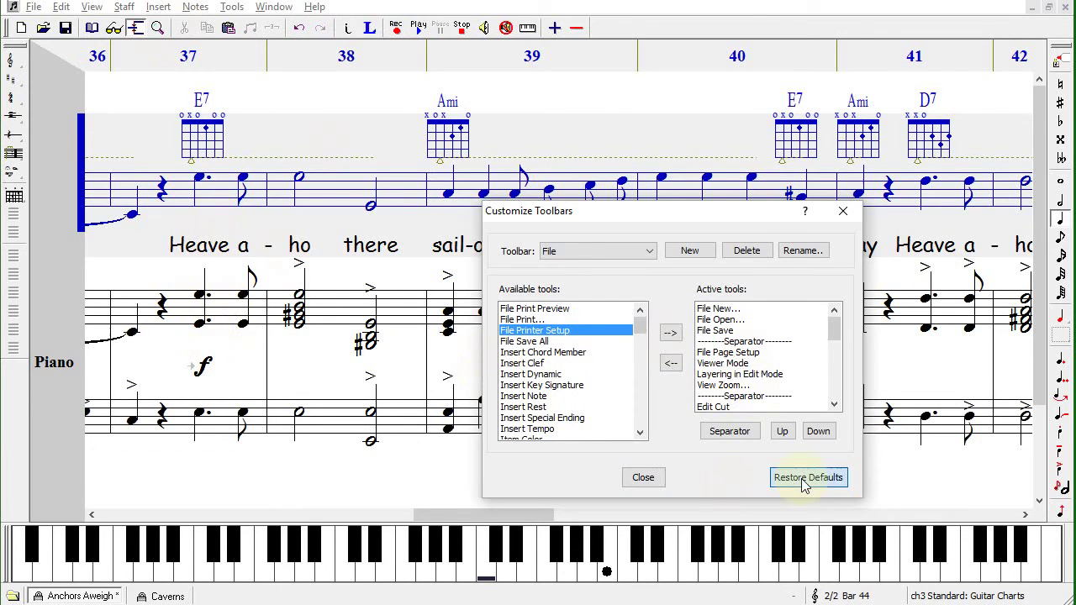
{"action": "left_click", "coordinate": [740, 405]}
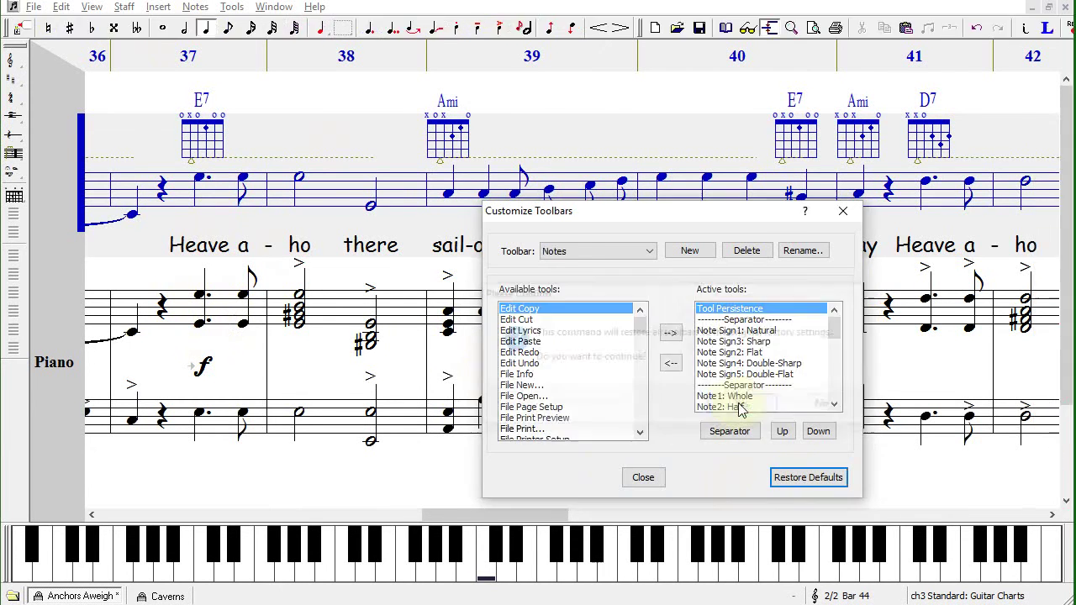
Close Customize Toolbars and set the editor zoom to level 9 (300%)
{"action": "left_click", "coordinate": [643, 476]}
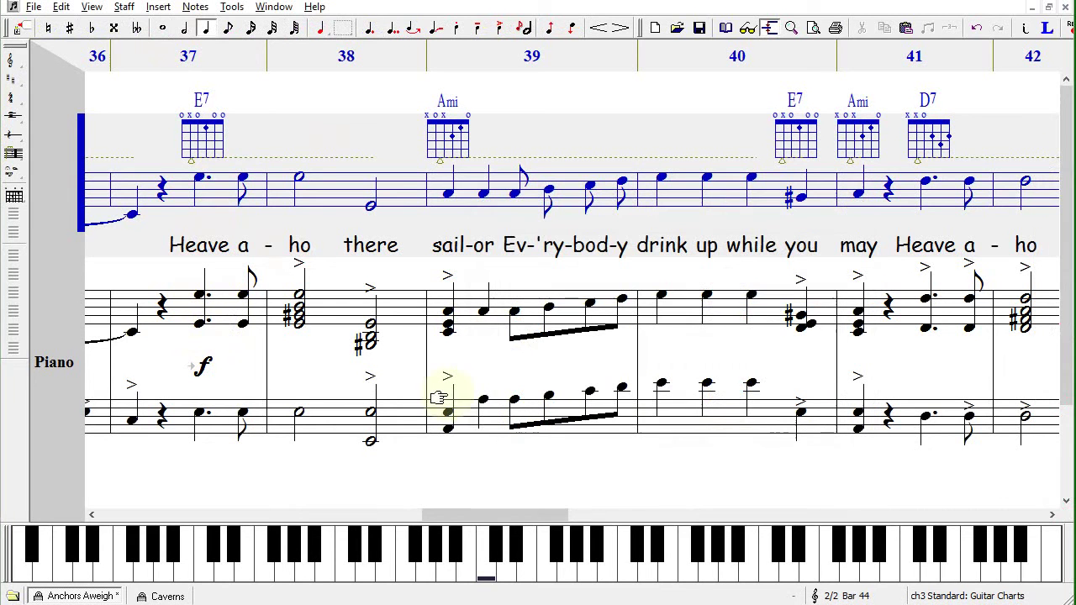
{"action": "left_click", "coordinate": [91, 7]}
{"action": "left_click", "coordinate": [114, 186]}
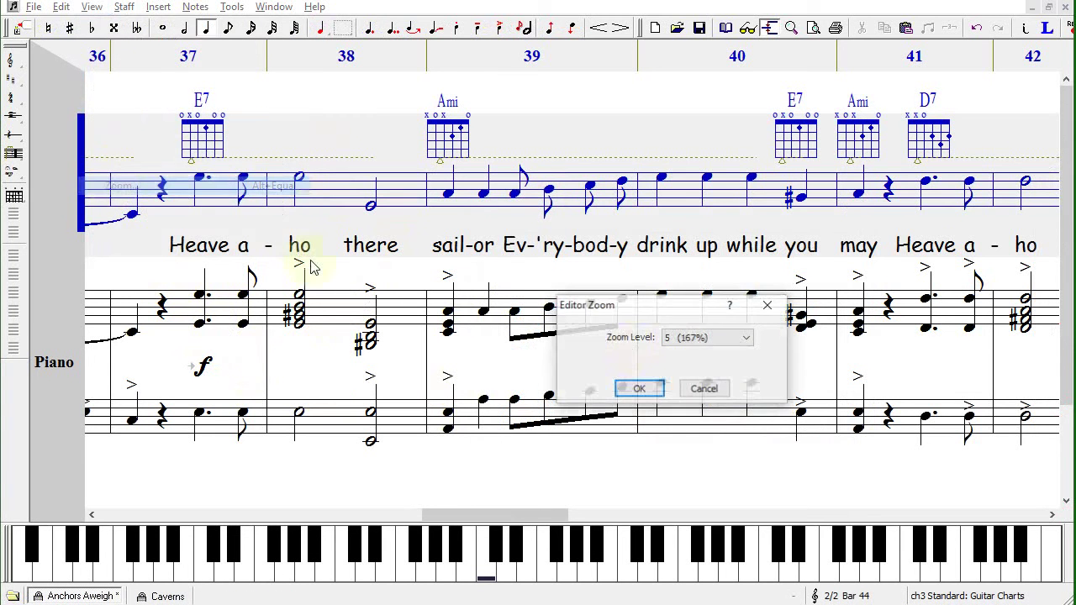
{"action": "left_click", "coordinate": [745, 337]}
{"action": "left_click", "coordinate": [683, 445]}
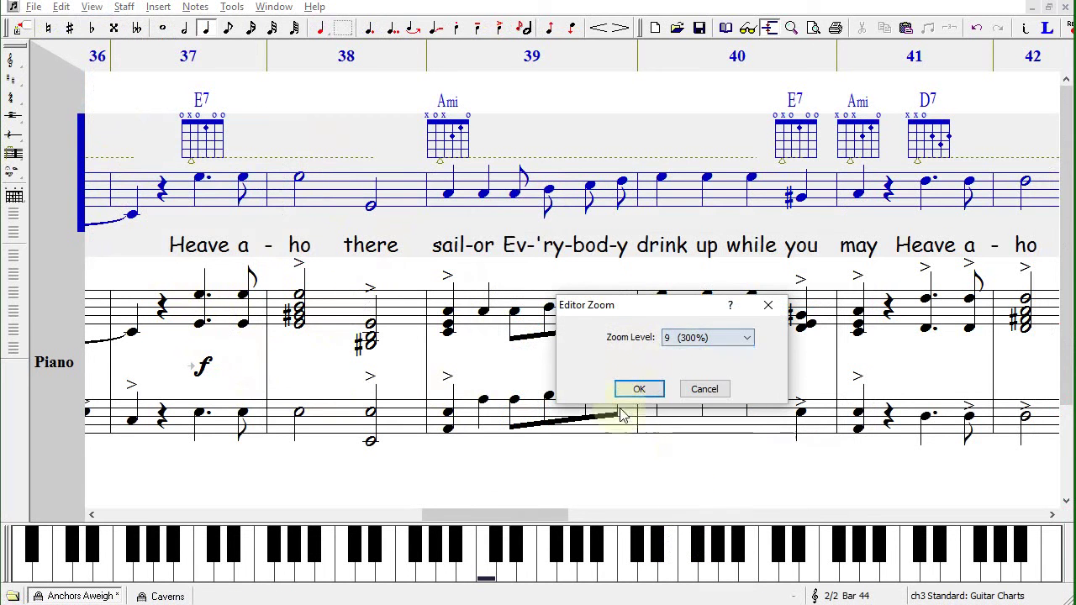
{"action": "left_click", "coordinate": [635, 389]}
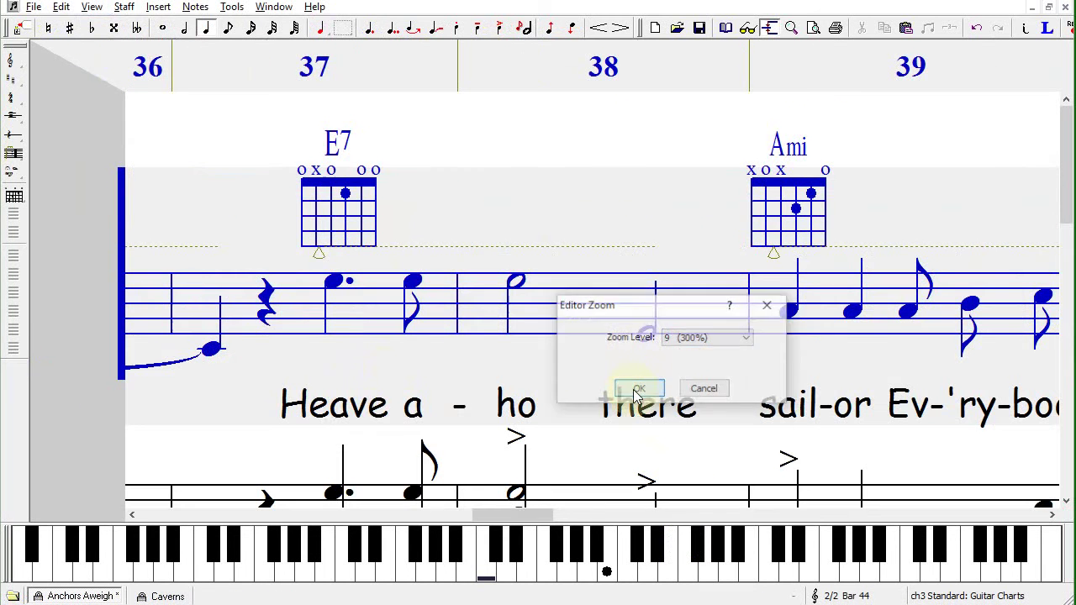
Change the editor zoom to level 5 (167%)
{"action": "left_click", "coordinate": [91, 9]}
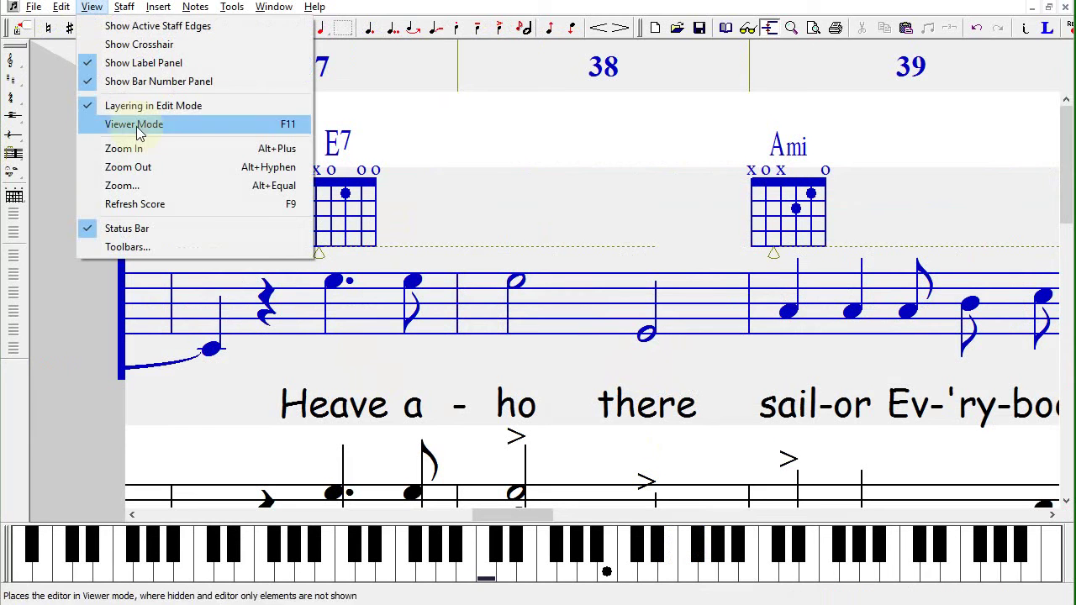
{"action": "left_click", "coordinate": [118, 186]}
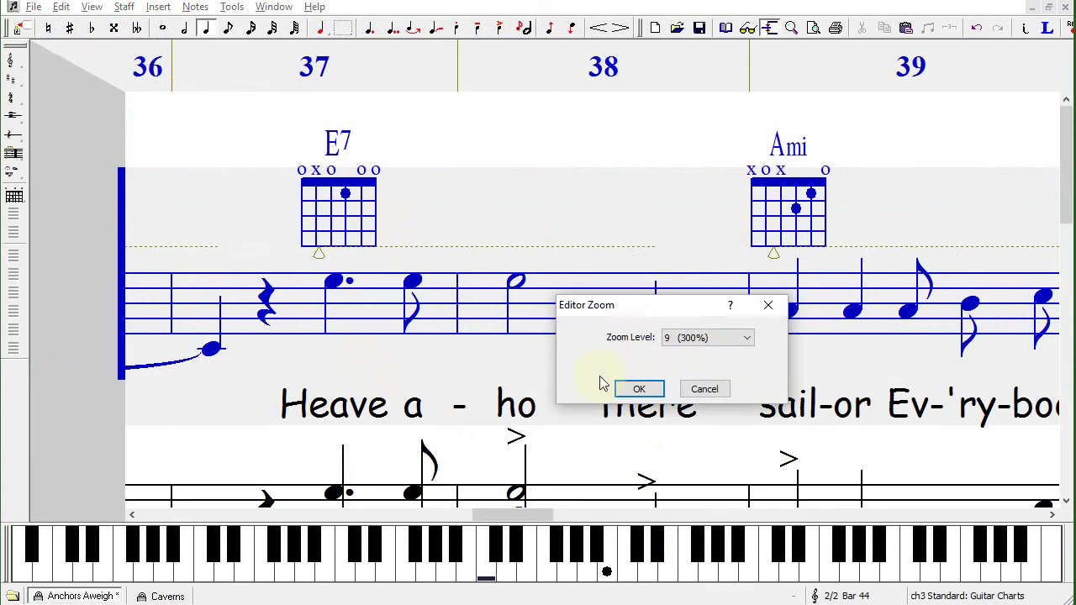
{"action": "left_click", "coordinate": [714, 338]}
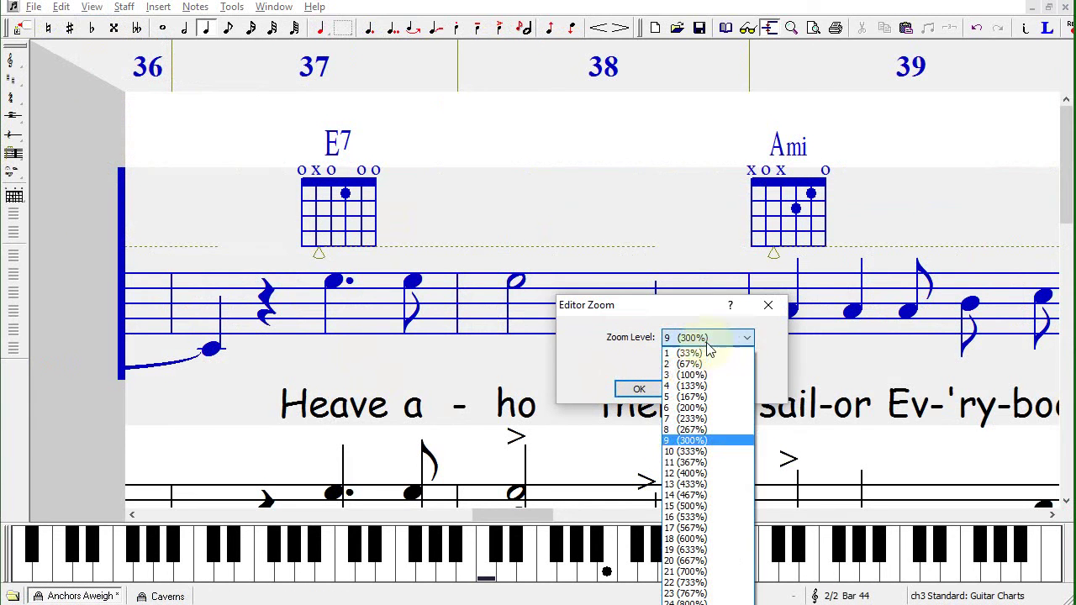
{"action": "left_click", "coordinate": [685, 397]}
{"action": "left_click", "coordinate": [641, 390]}
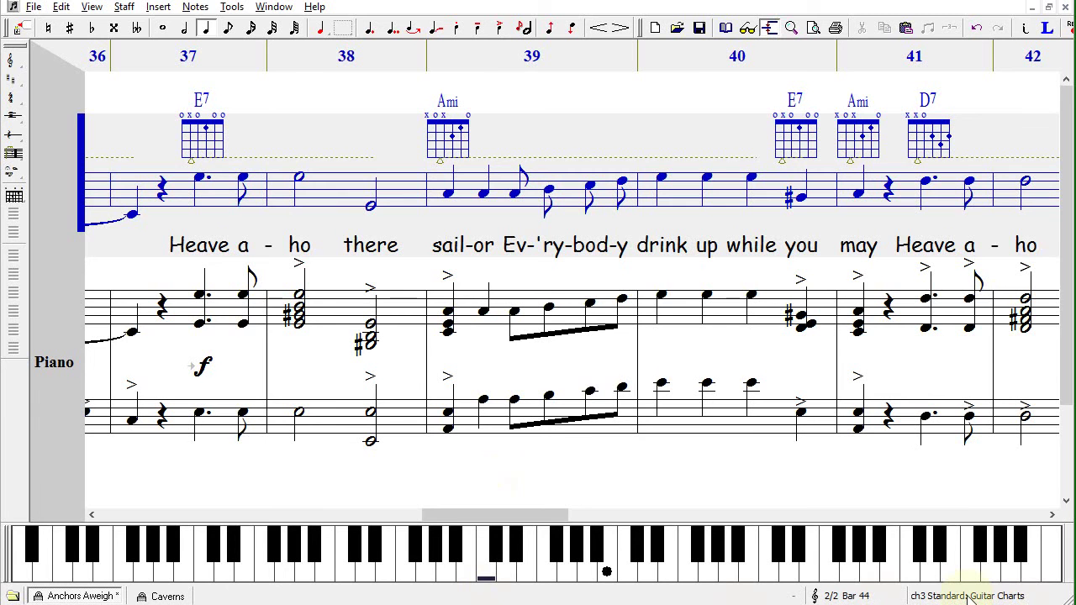
Play the Caverns score from the Space Basses staff at bar 2, then stop playback
{"action": "left_click", "coordinate": [861, 304]}
{"action": "left_click", "coordinate": [885, 424]}
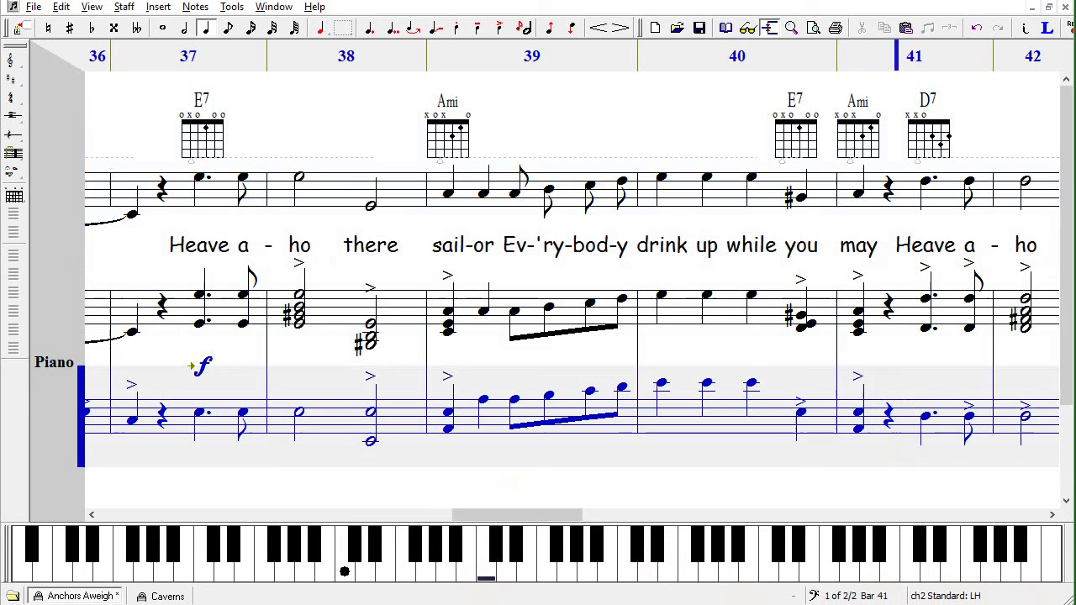
{"action": "left_click", "coordinate": [164, 596]}
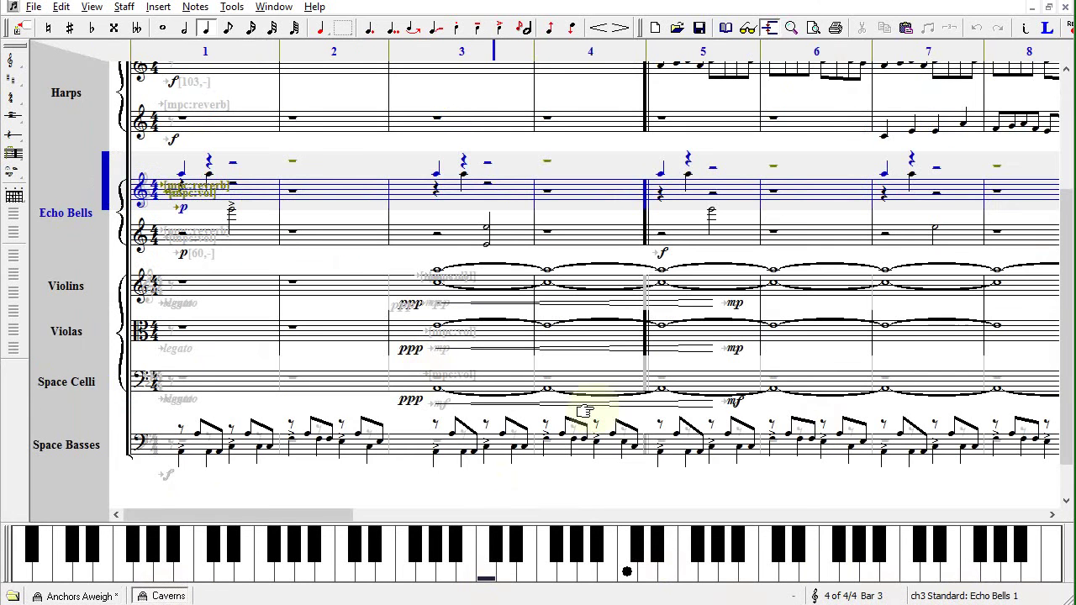
{"action": "left_click", "coordinate": [301, 448]}
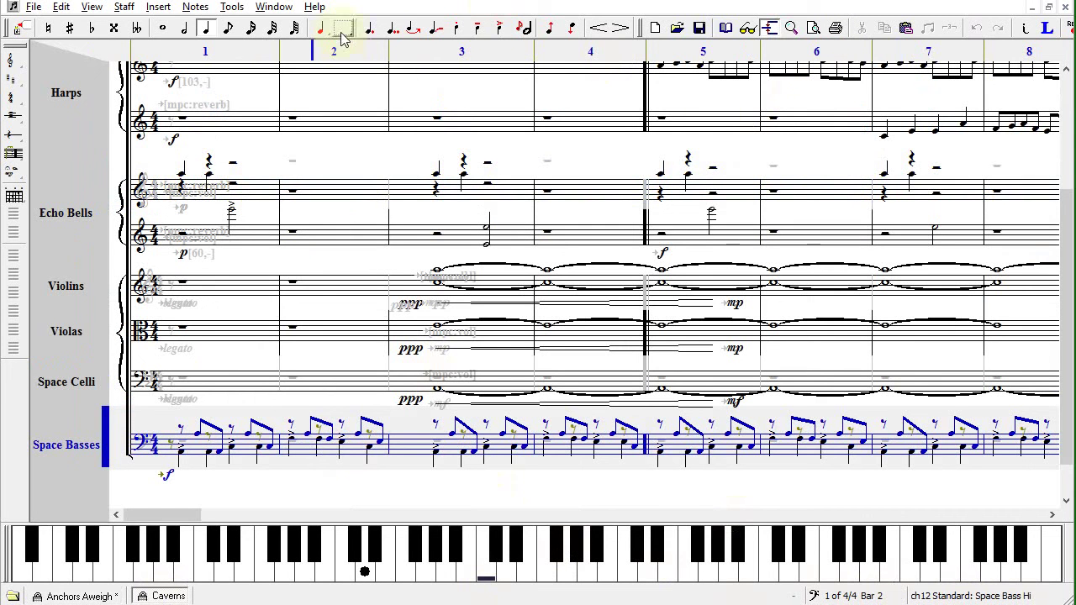
{"action": "key", "text": "space"}
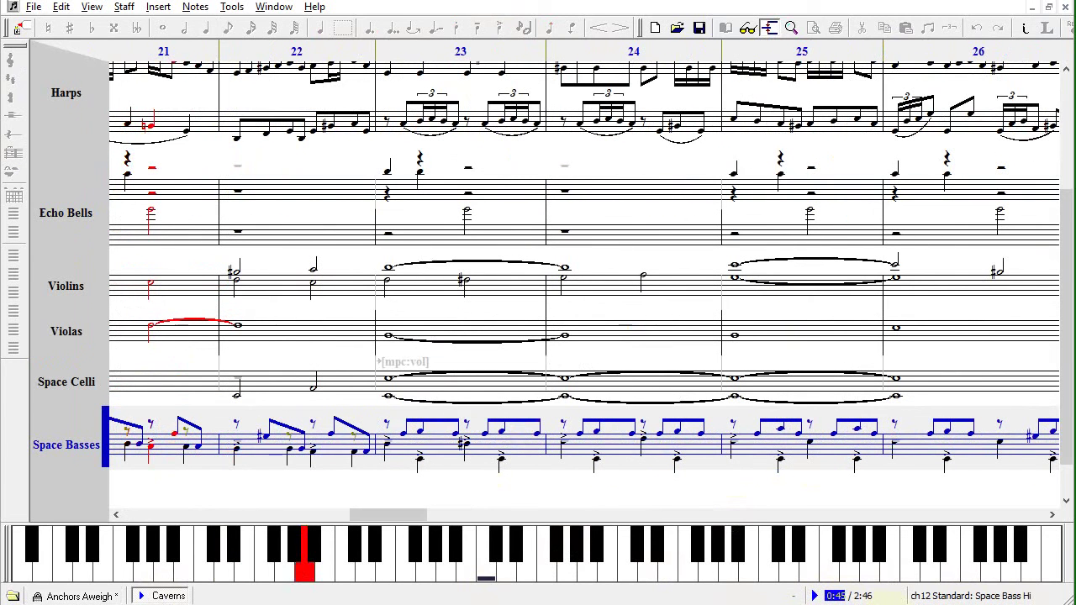
{"action": "left_click", "coordinate": [815, 596]}
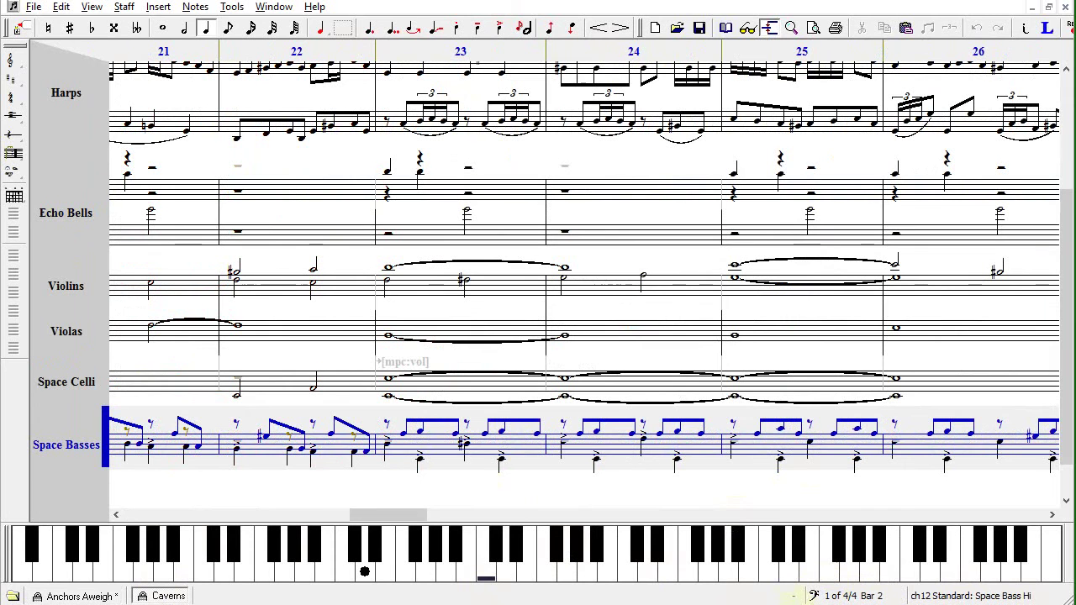
Return to the Anchors Aweigh score
{"action": "left_click", "coordinate": [71, 597]}
{"action": "left_click", "coordinate": [164, 596]}
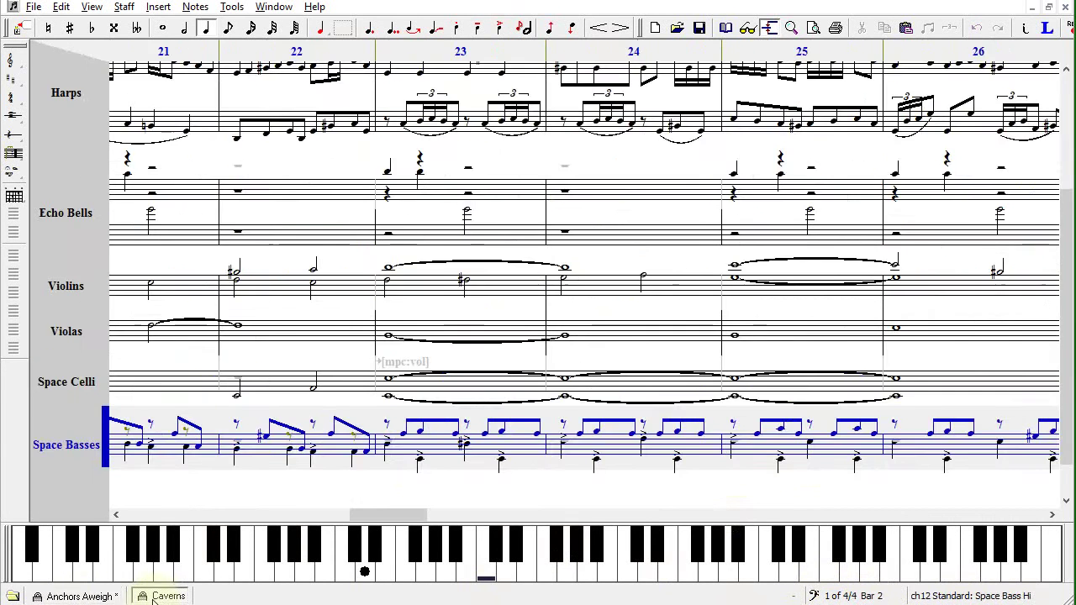
{"action": "left_click", "coordinate": [81, 595]}
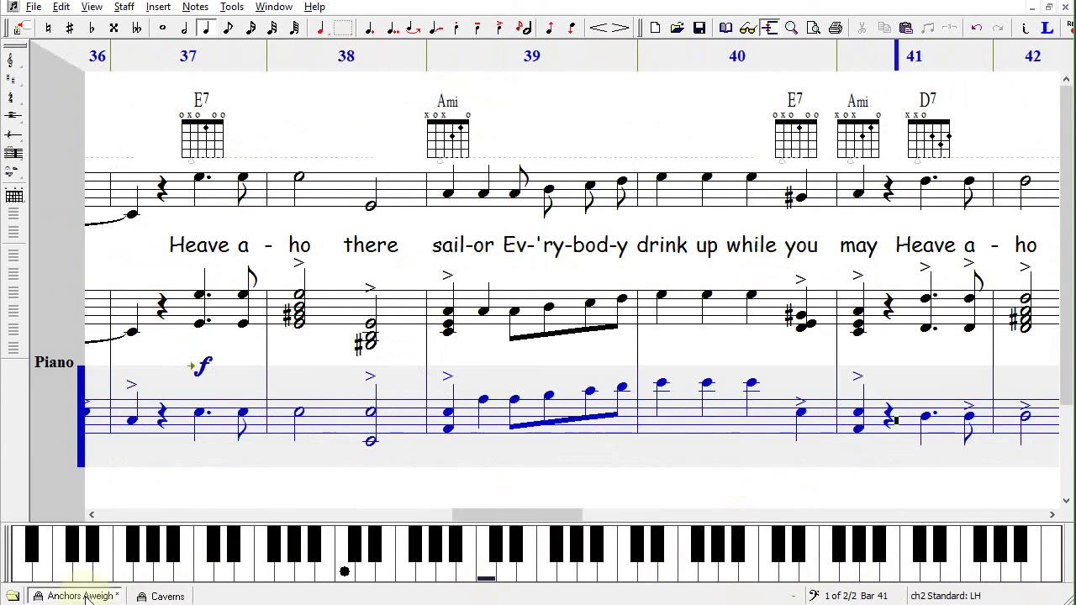
{"action": "left_click", "coordinate": [13, 596]}
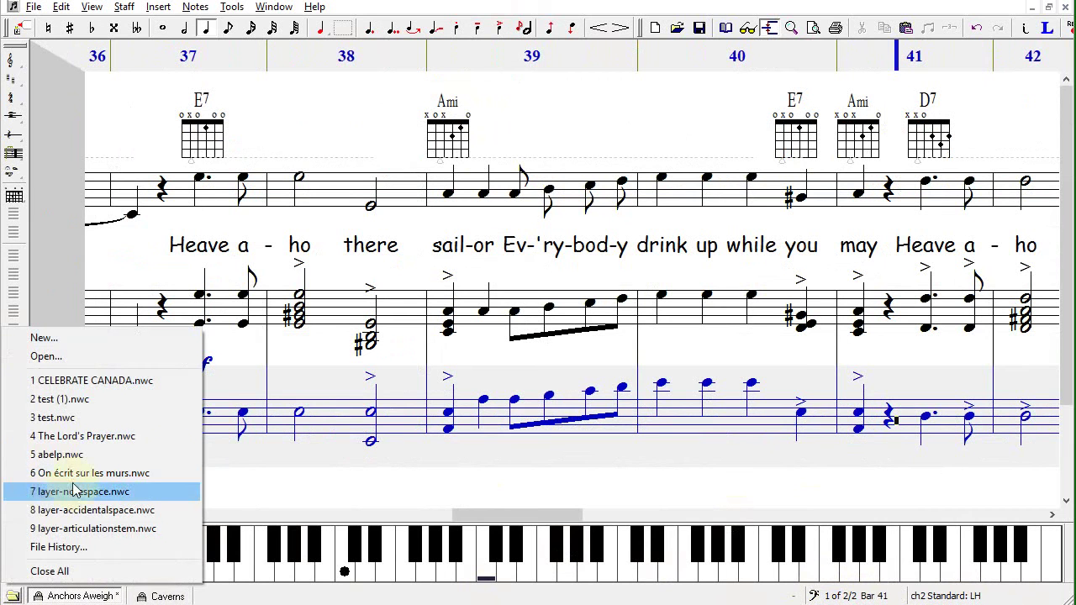
{"action": "key", "text": "Escape"}
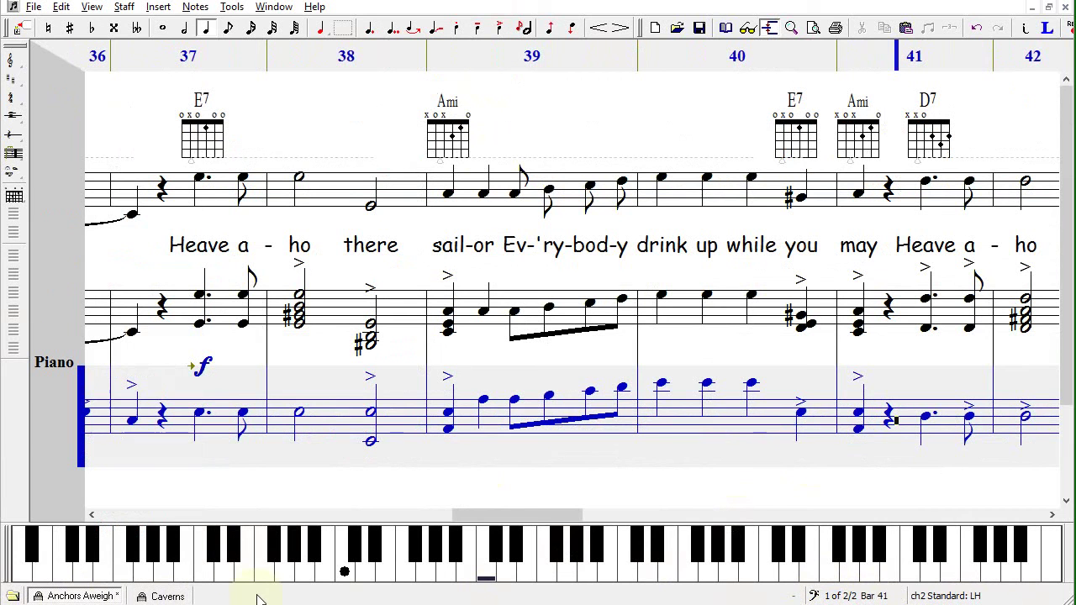
Select Staff-1 at bar 41 and view its Staff Properties, cancelling without changes
{"action": "left_click", "coordinate": [63, 310]}
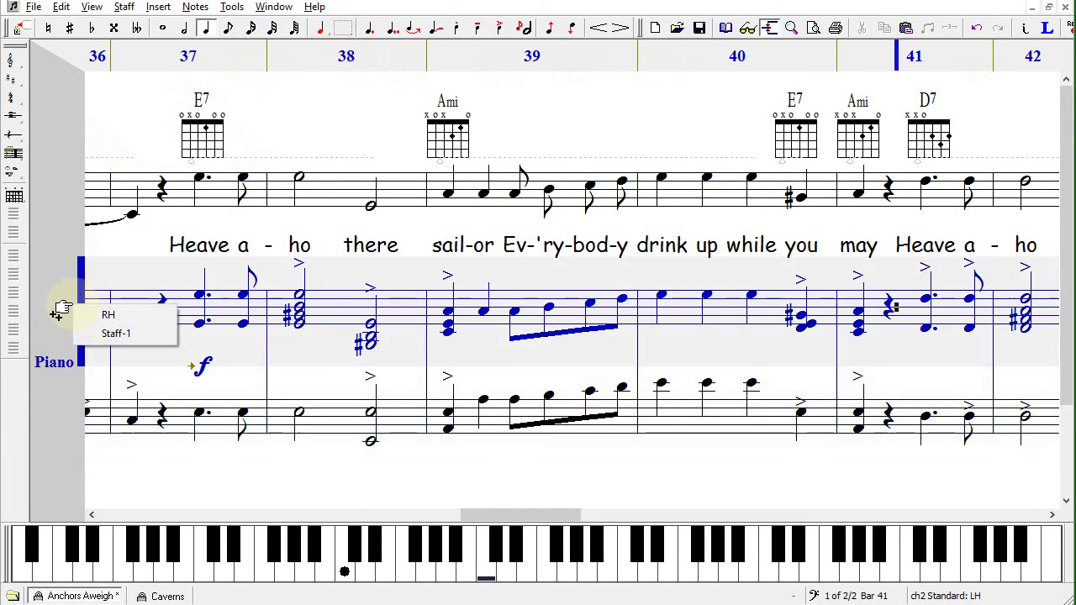
{"action": "left_click", "coordinate": [109, 335]}
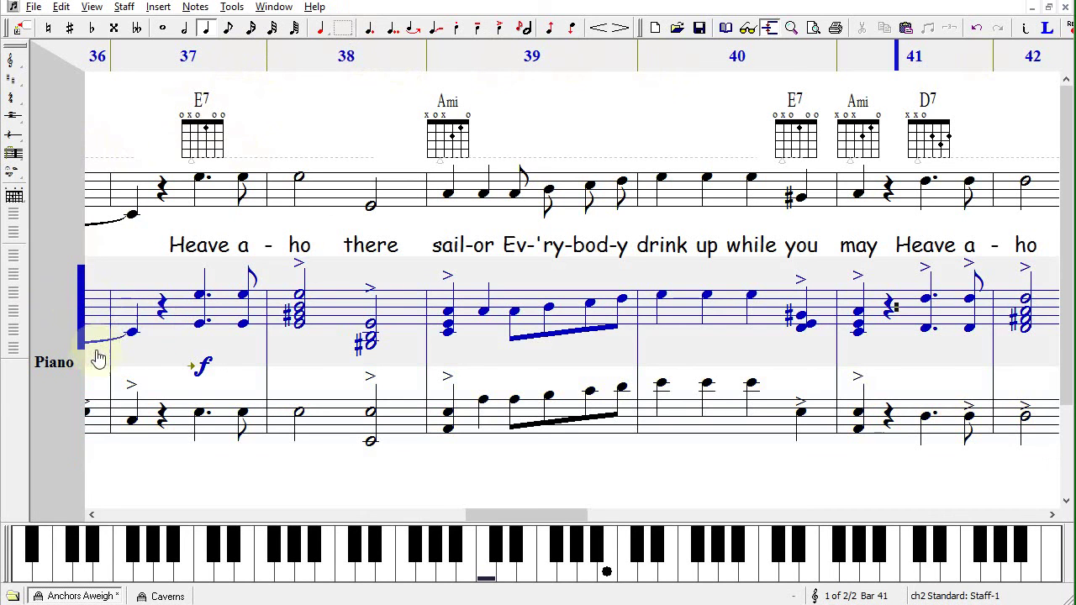
{"action": "right_click", "coordinate": [60, 181]}
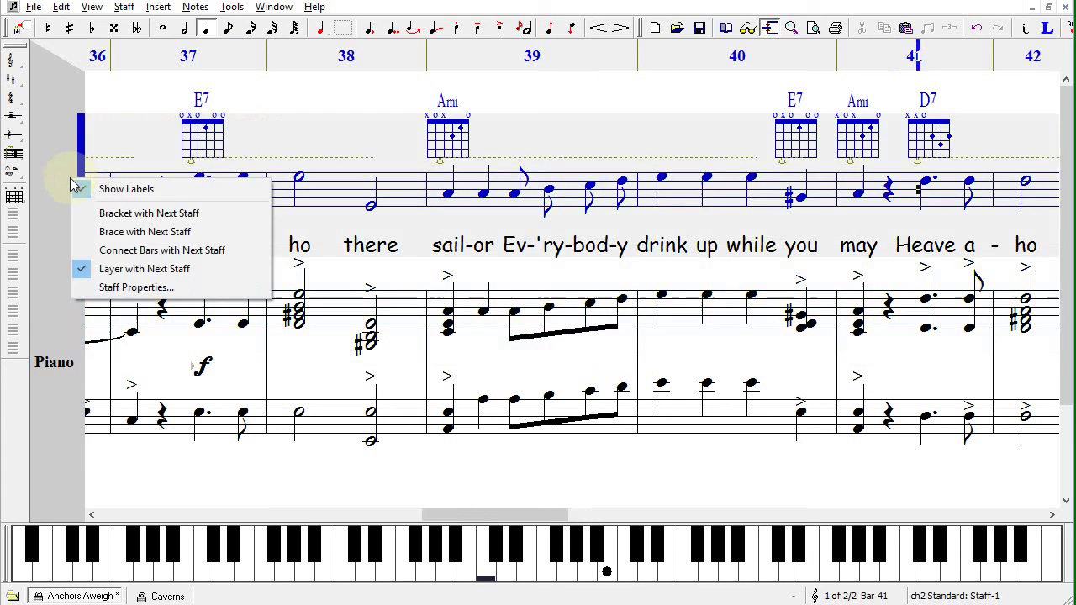
{"action": "left_click", "coordinate": [105, 285]}
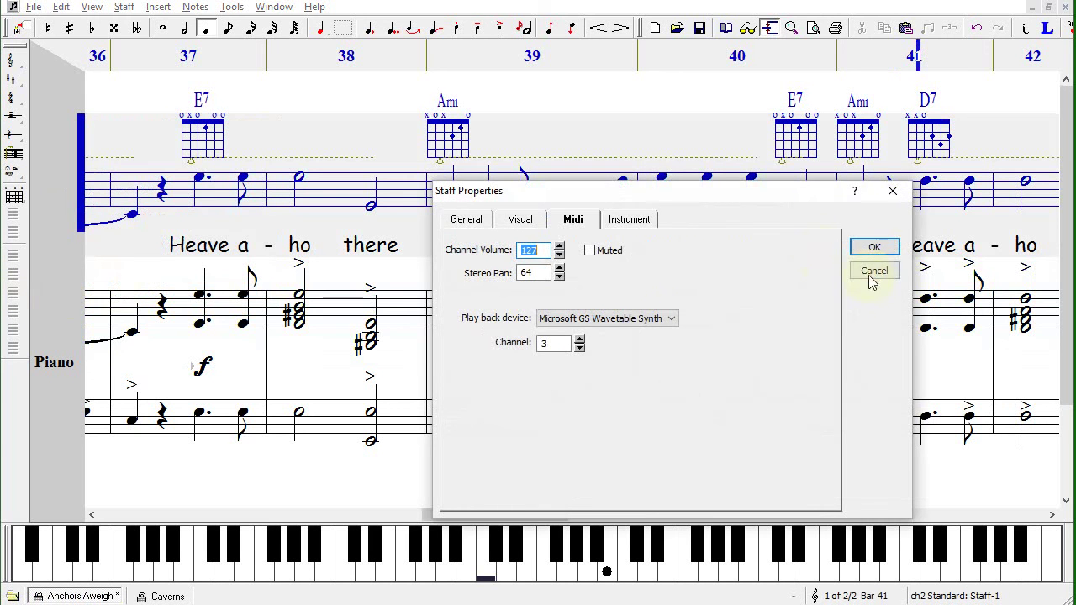
{"action": "left_click", "coordinate": [874, 270]}
{"action": "right_click", "coordinate": [57, 195]}
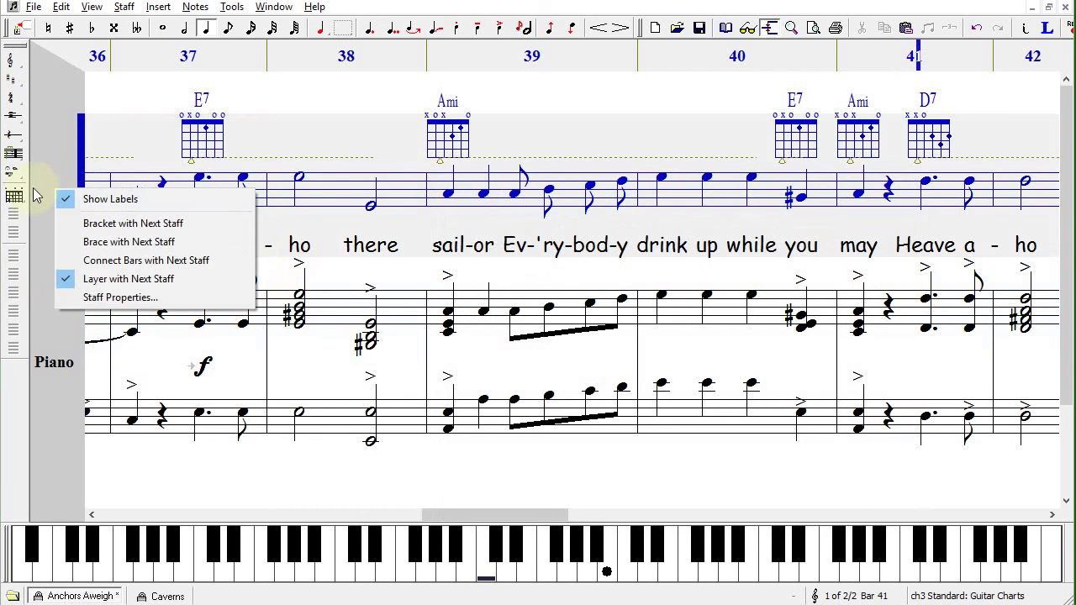
{"action": "left_click", "coordinate": [60, 417]}
Hide the staff label panel and the bar number panel
{"action": "left_click", "coordinate": [92, 8]}
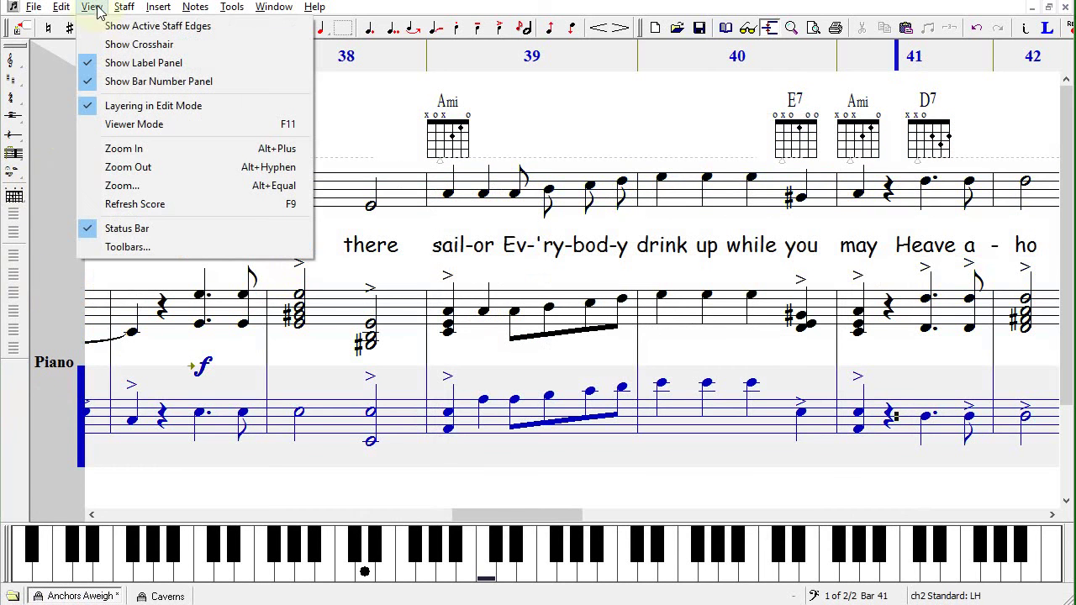
{"action": "left_click", "coordinate": [145, 64]}
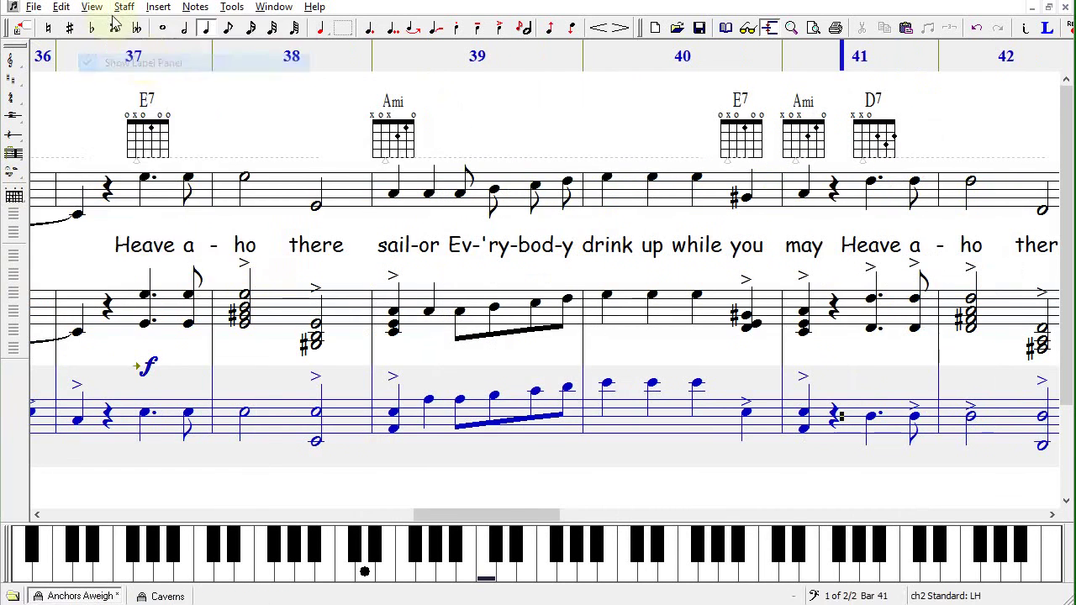
{"action": "left_click", "coordinate": [93, 8]}
{"action": "left_click", "coordinate": [134, 82]}
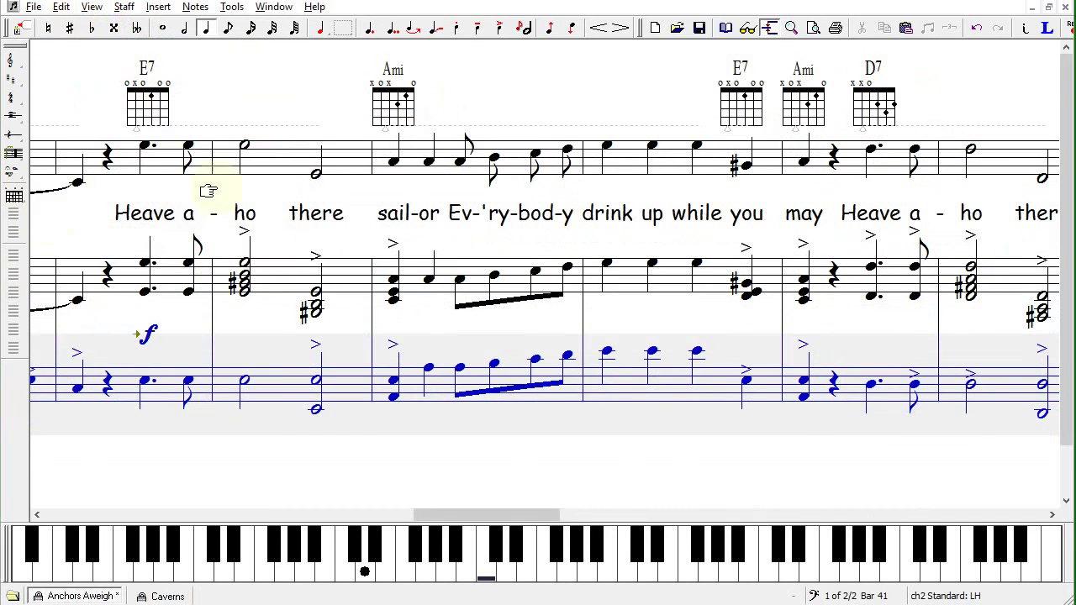
Show the staff label panel and bar number panel again
{"action": "left_click", "coordinate": [92, 7]}
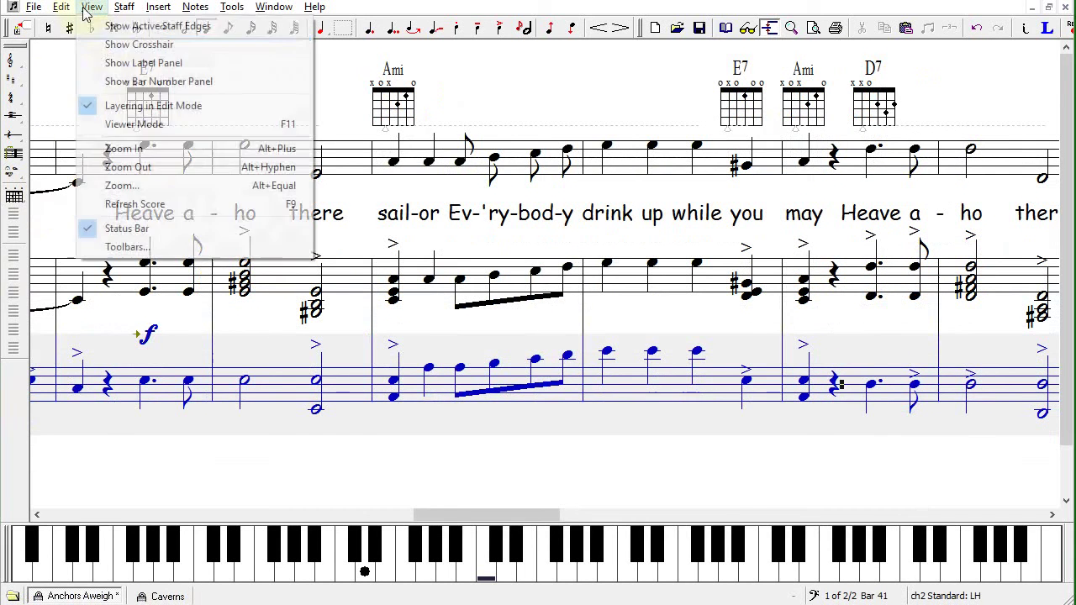
{"action": "left_click", "coordinate": [134, 63]}
{"action": "left_click", "coordinate": [124, 6]}
{"action": "left_click", "coordinate": [93, 7]}
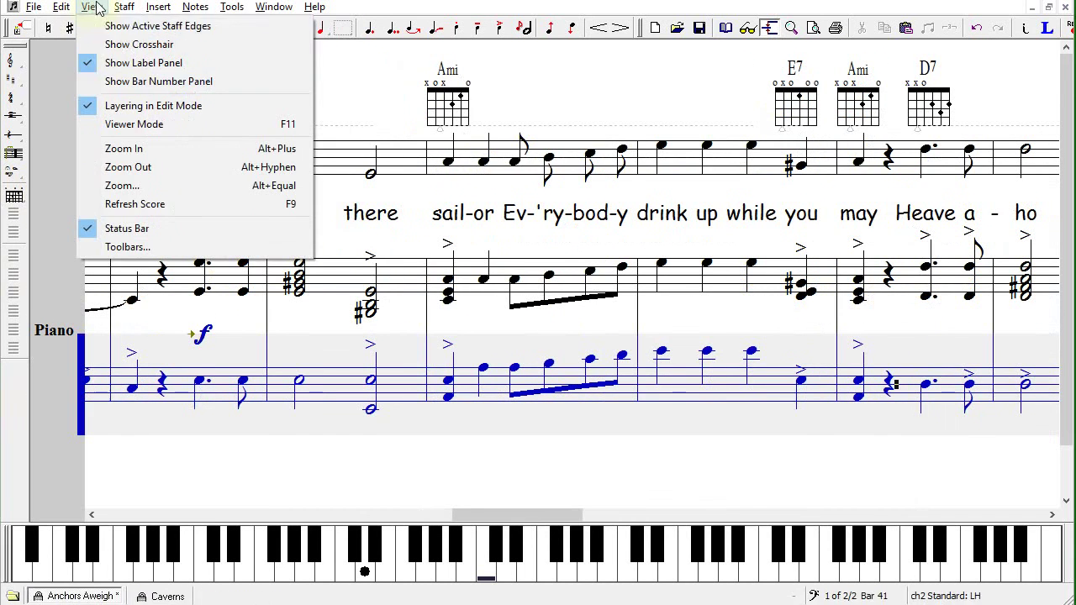
{"action": "left_click", "coordinate": [112, 84]}
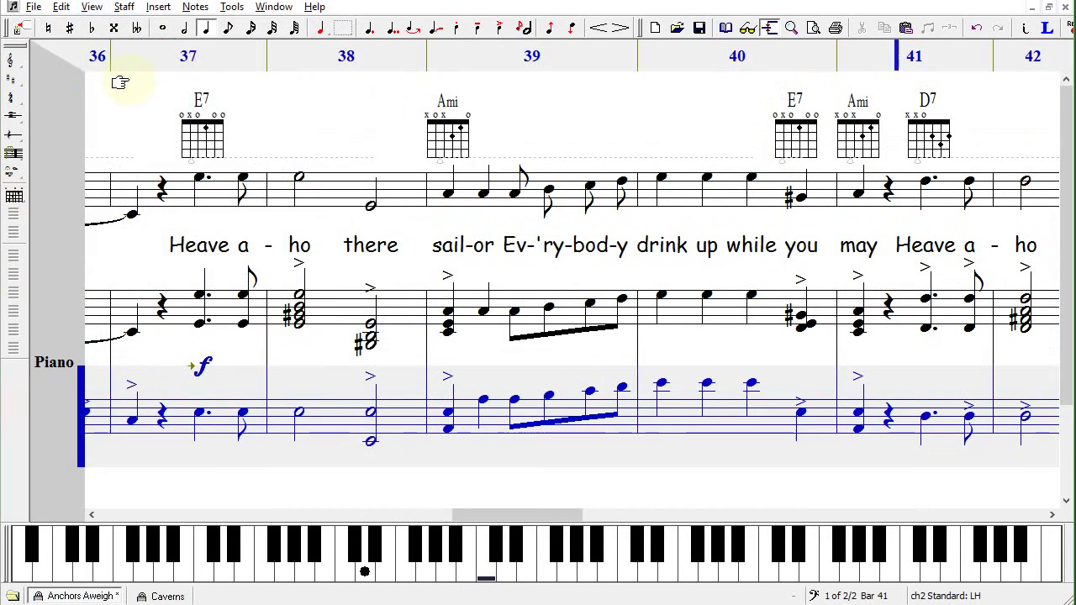